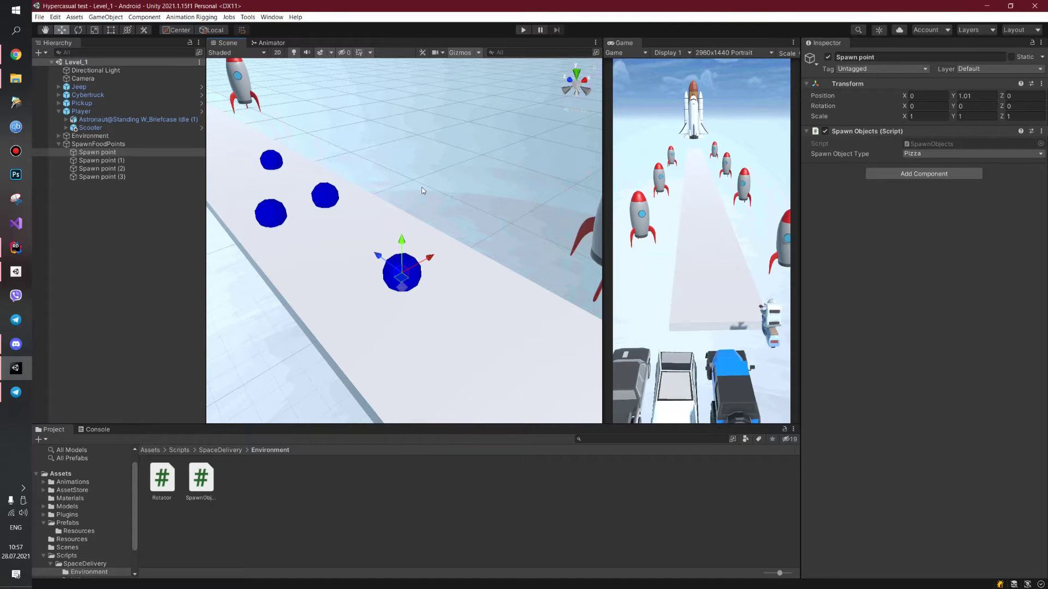
Fly the Scene view down the platform to the four blue spawn spheres and list the spawn object types.
right_drag(422, 190, 421, 179)
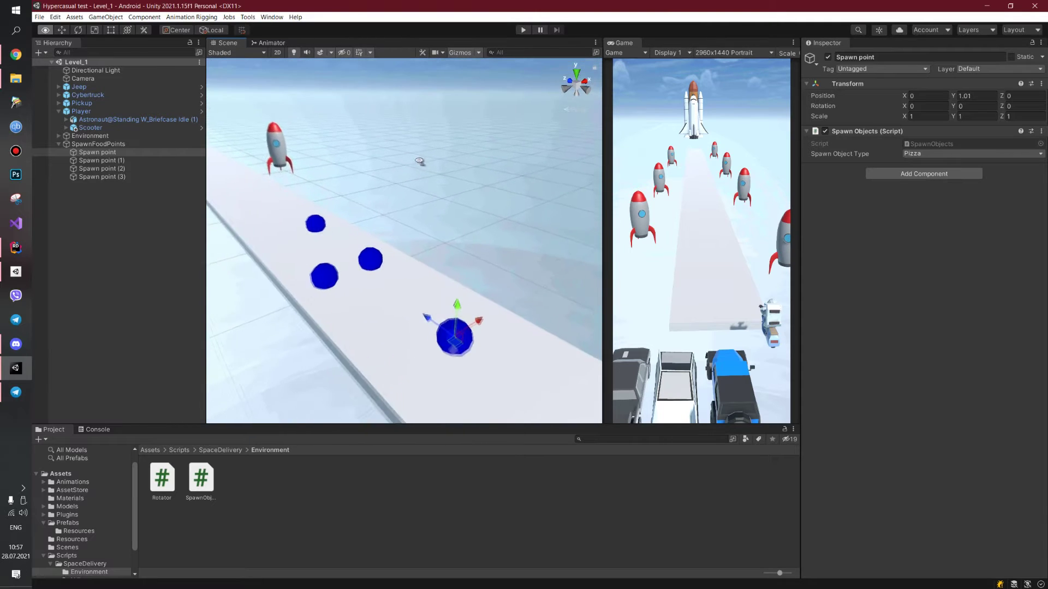
right_drag(421, 179, 294, 338)
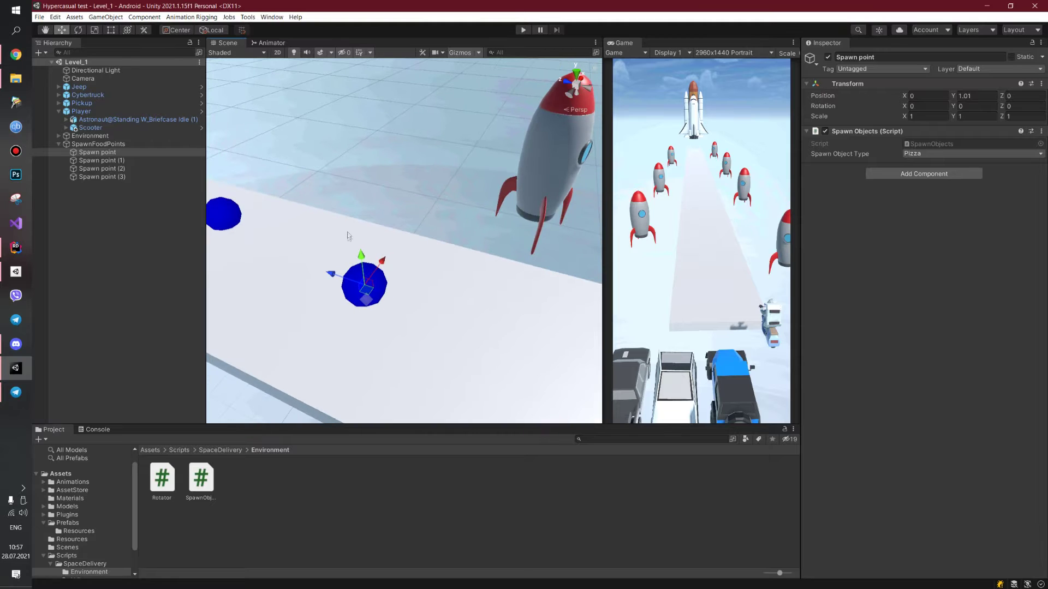
right_drag(349, 275, 304, 261)
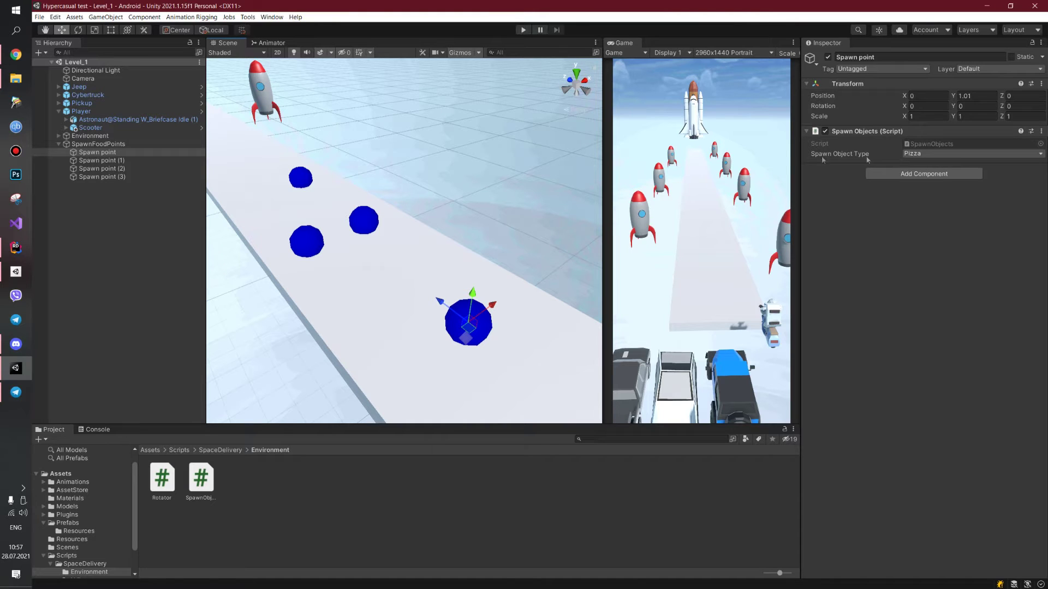
click(921, 154)
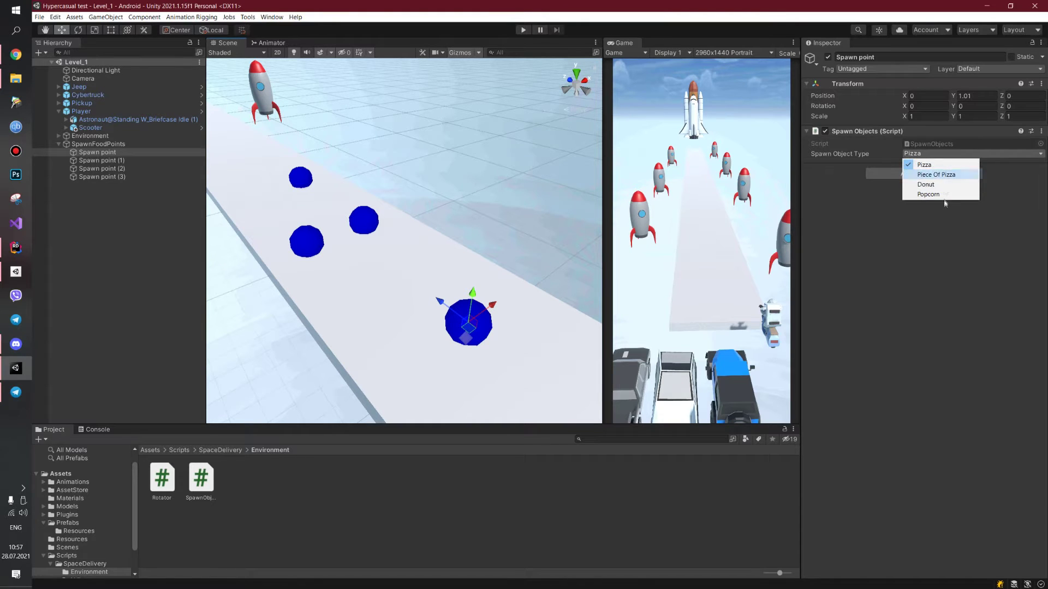
click(924, 164)
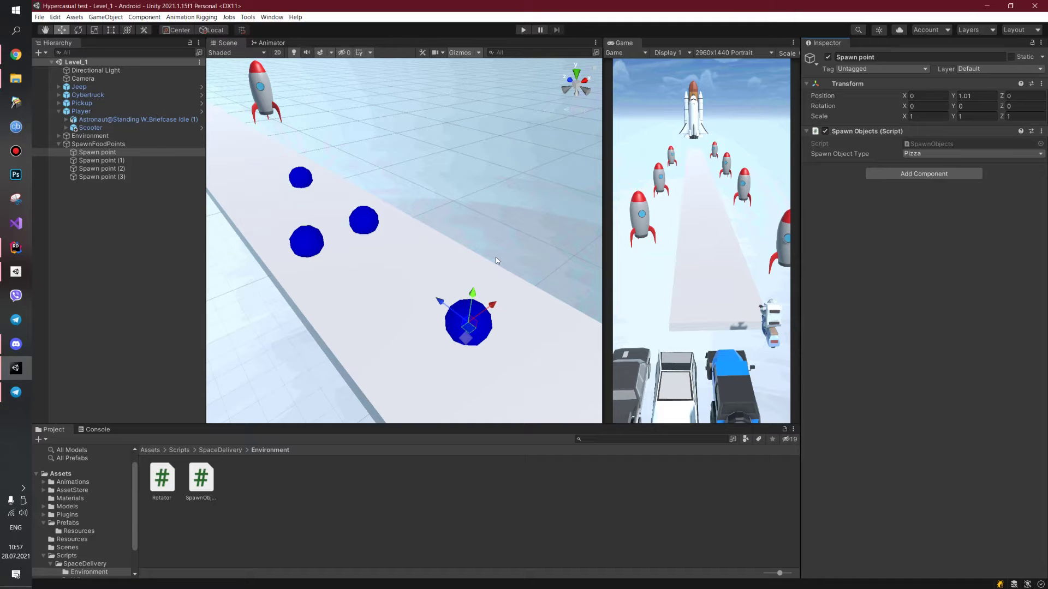
double_click(928, 147)
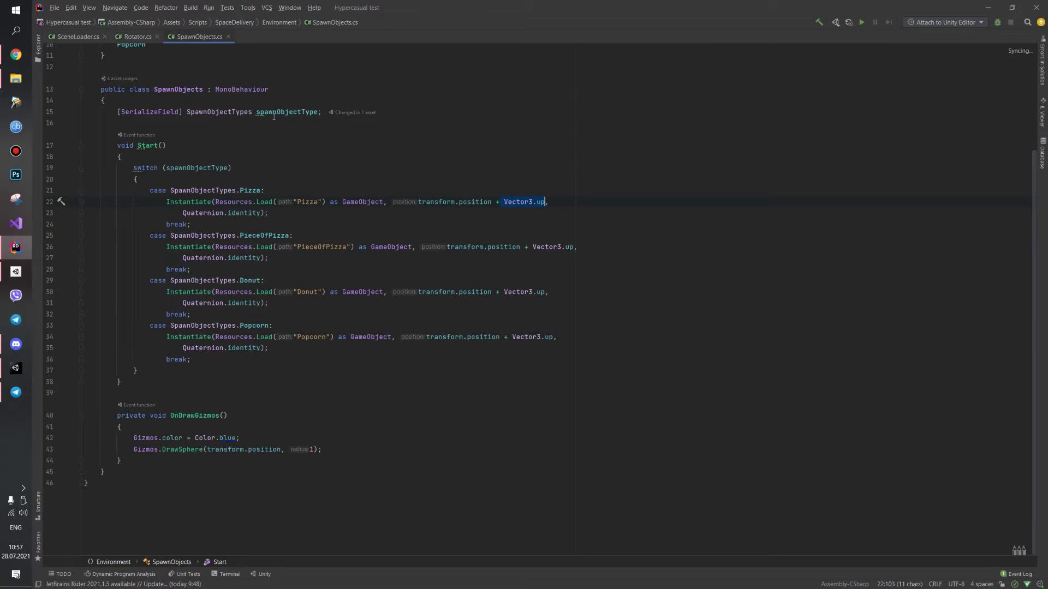
In SpawnObjects.cs, highlight the SpawnObjectTypes enum values Pizza through Popcorn and the spawnObjectType field's usages.
scroll(177, 202, up, 3)
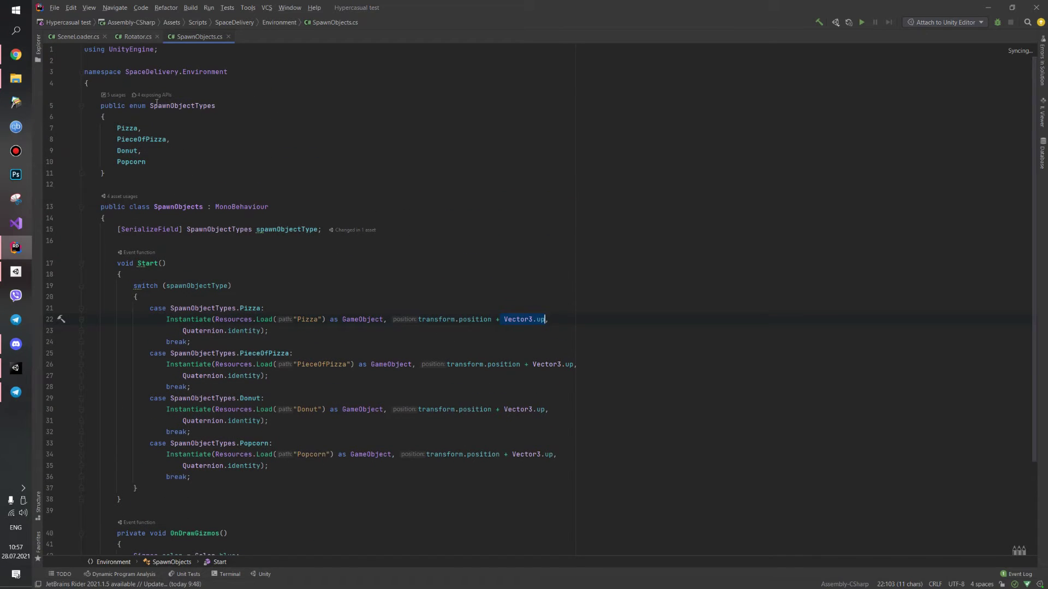
double_click(150, 105)
drag(116, 128, 164, 162)
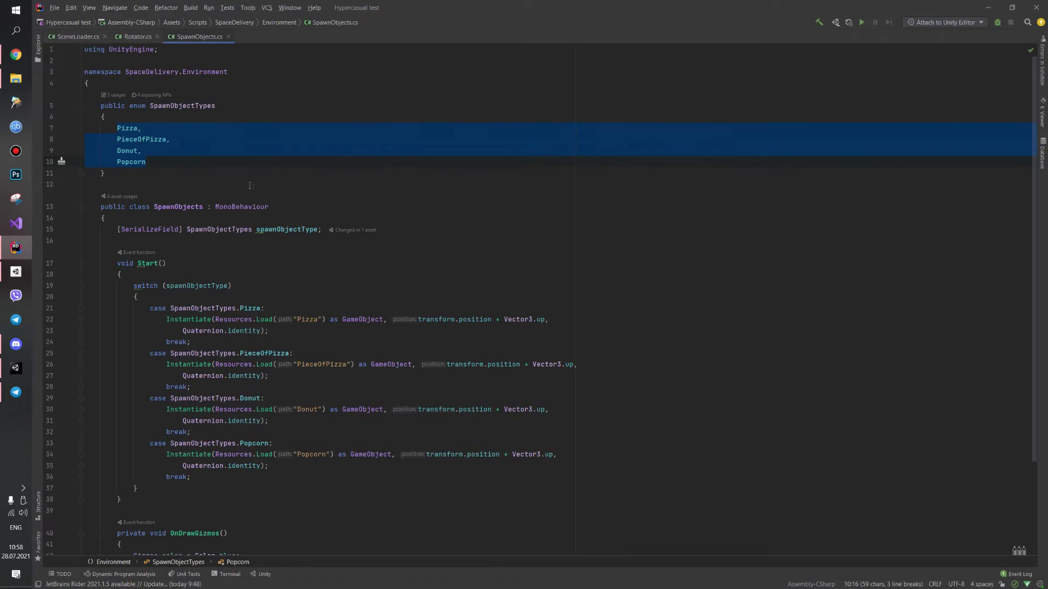
click(219, 229)
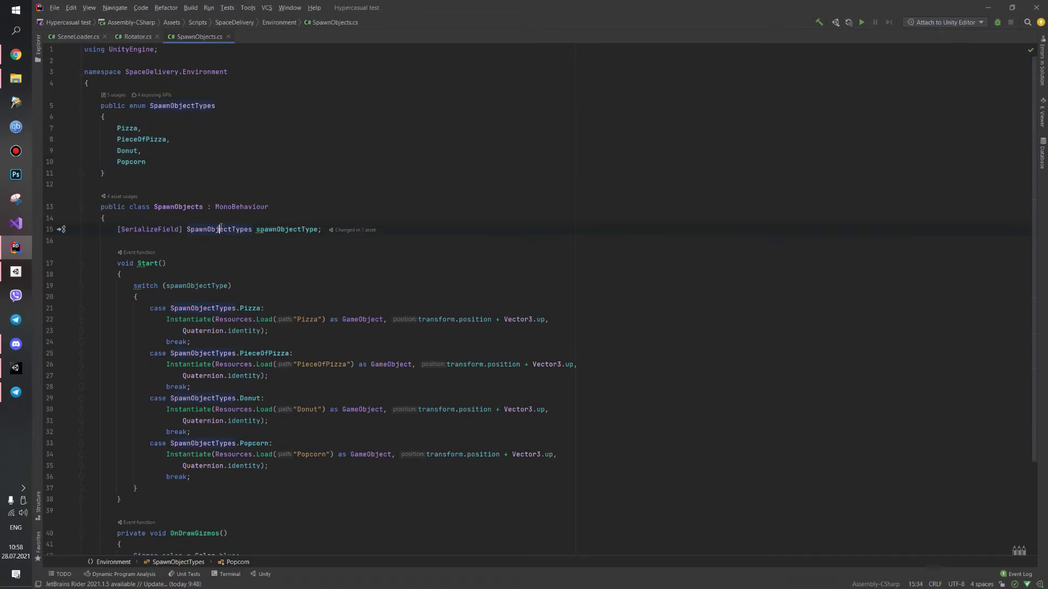
click(283, 229)
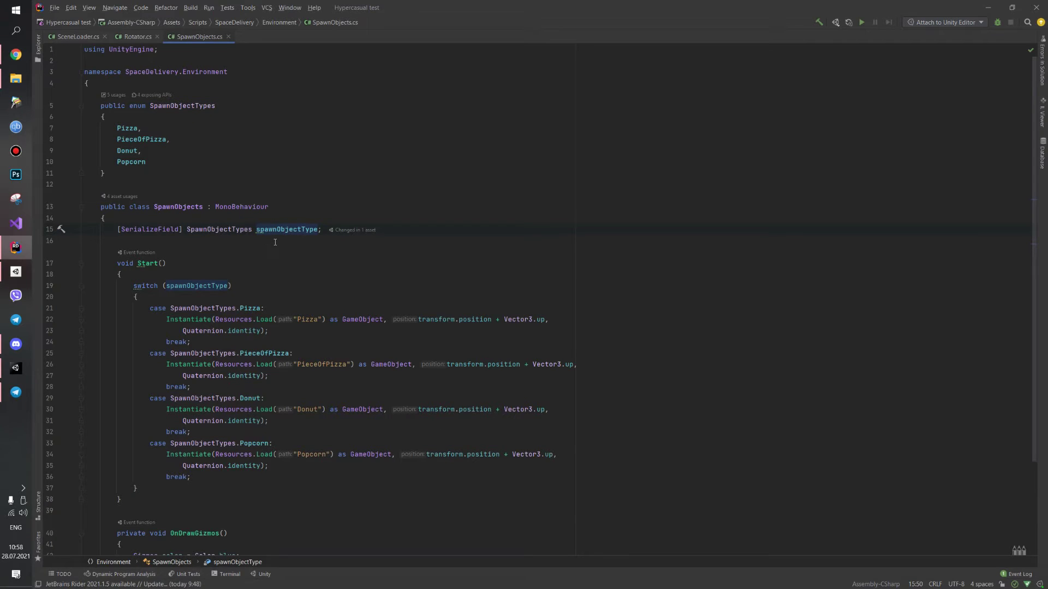
click(219, 229)
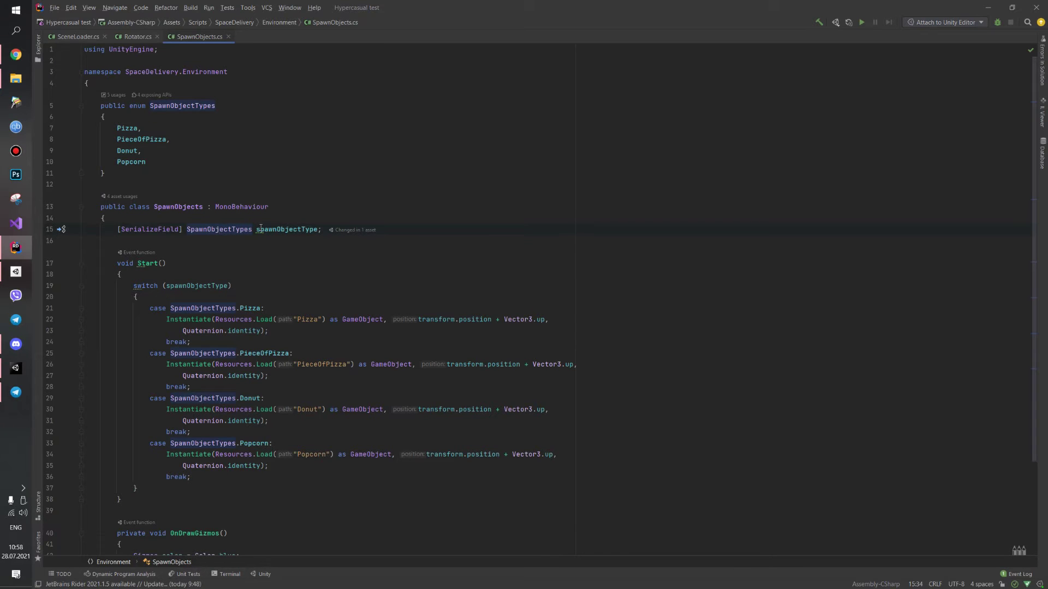
scroll(148, 247, down, 2)
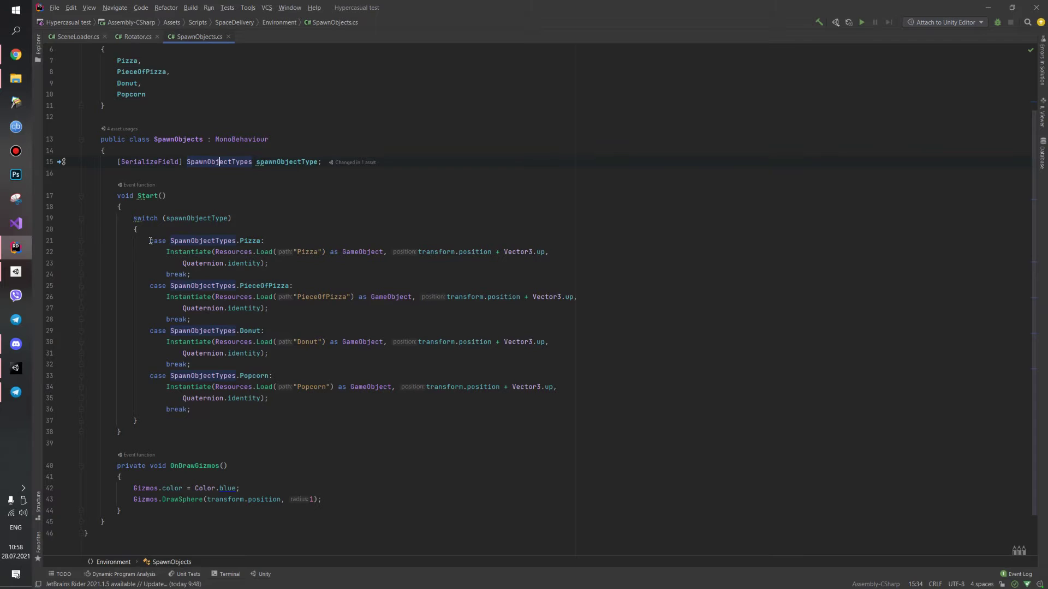
click(232, 252)
click(306, 252)
key(Up)
click(427, 253)
mouse_move(491, 254)
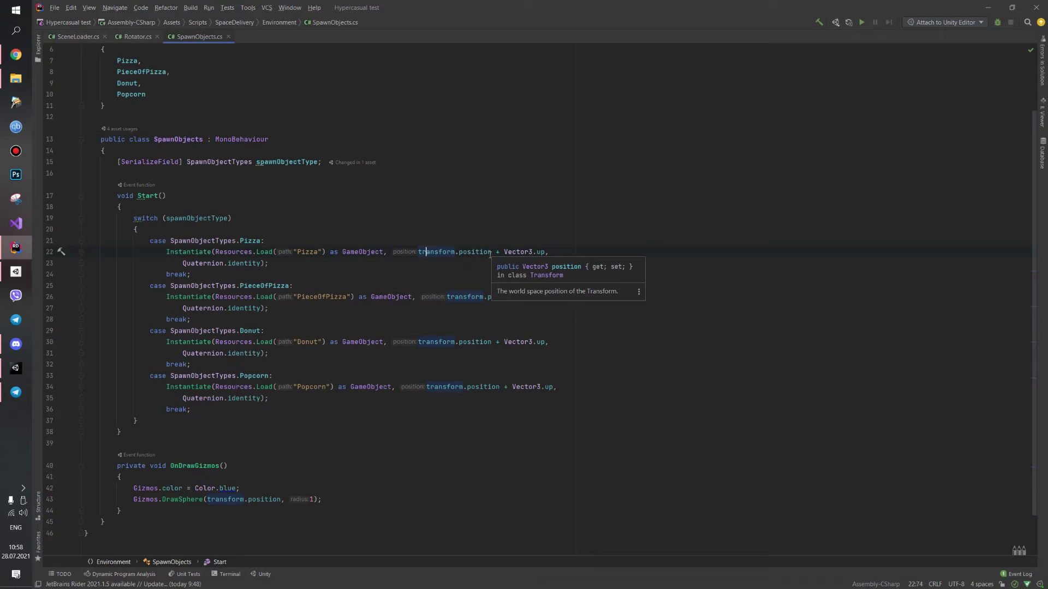
click(202, 263)
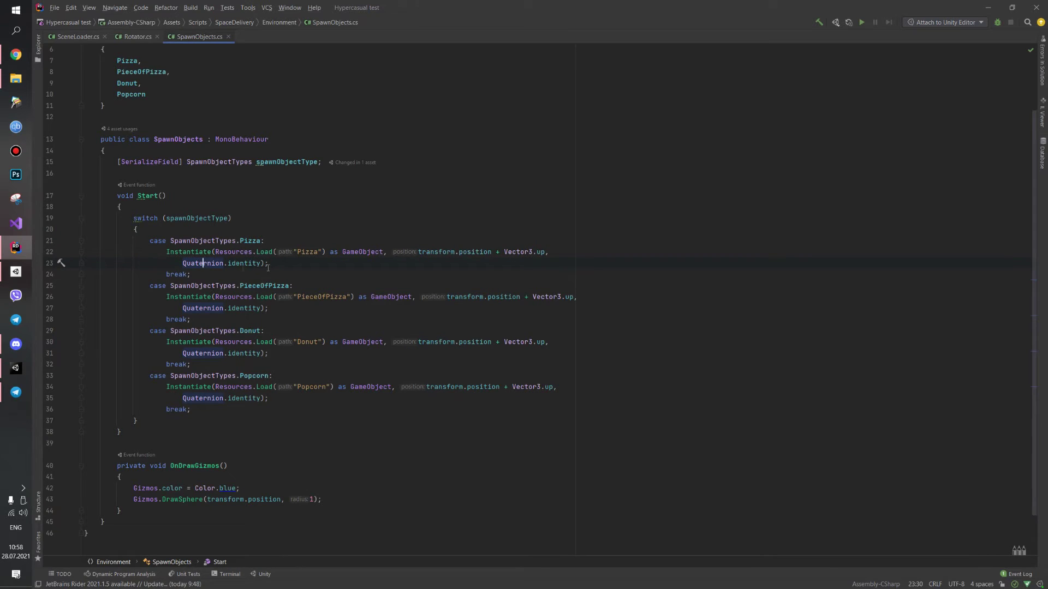
scroll(262, 260, down, 2)
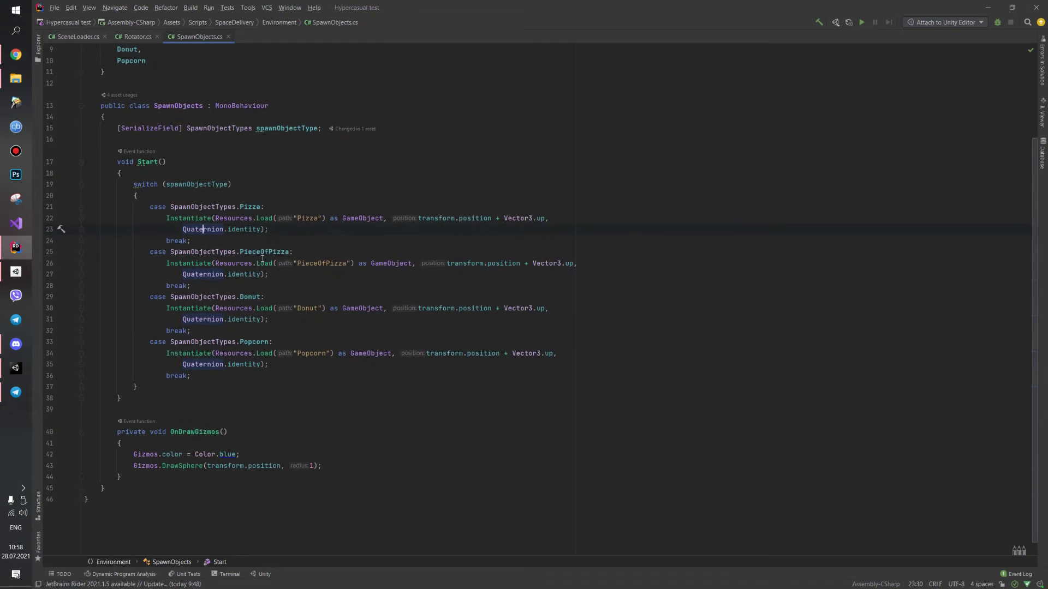
drag(171, 416, 238, 413)
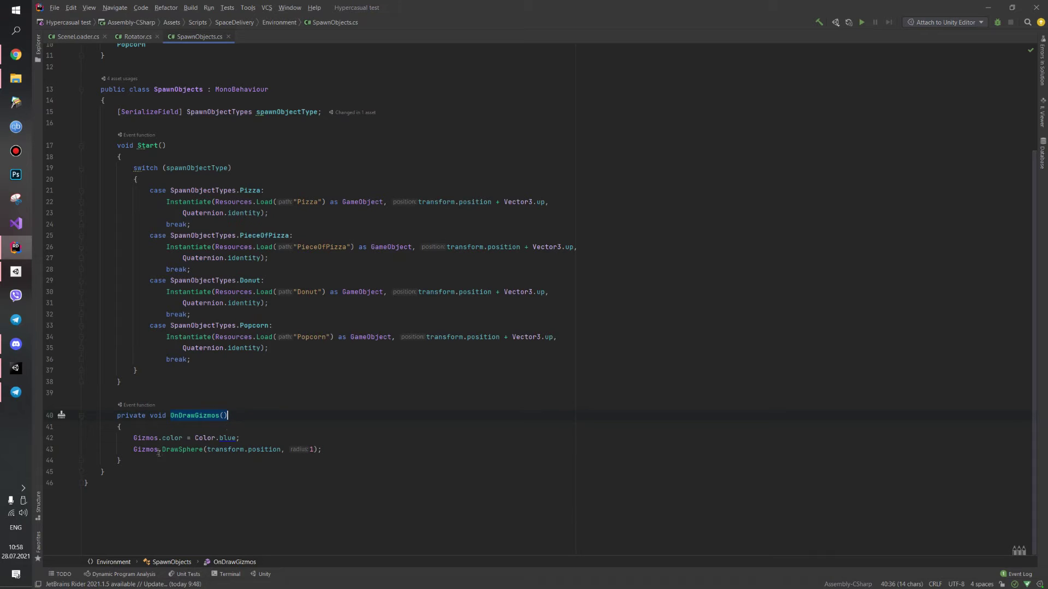
click(236, 438)
click(269, 449)
click(309, 450)
Return to Unity and browse from Assets into Prefabs > Resources to list the Donut, Pizza and Popcorn prefabs.
click(987, 4)
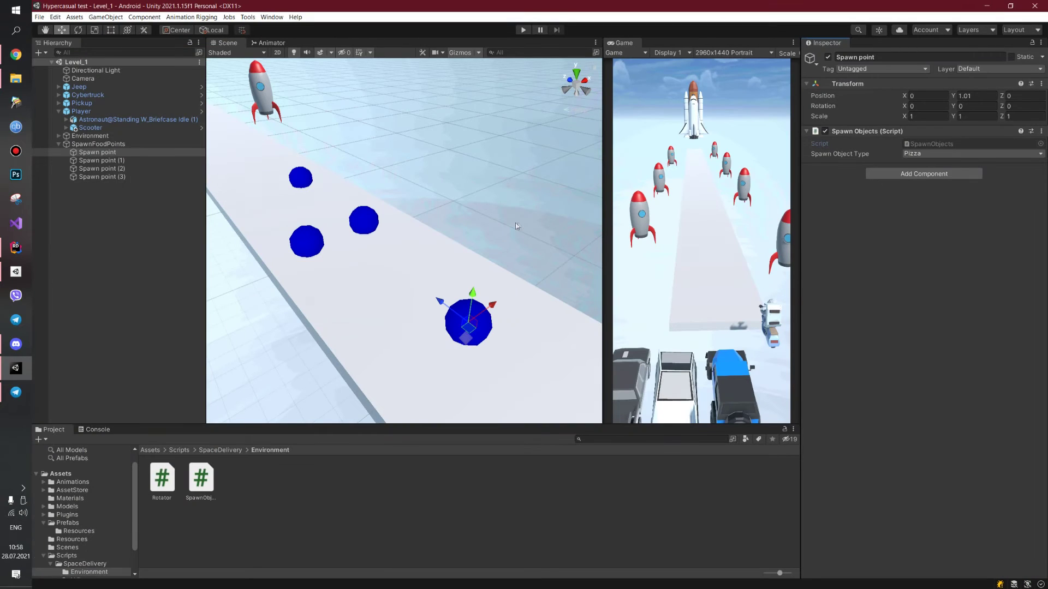
click(220, 451)
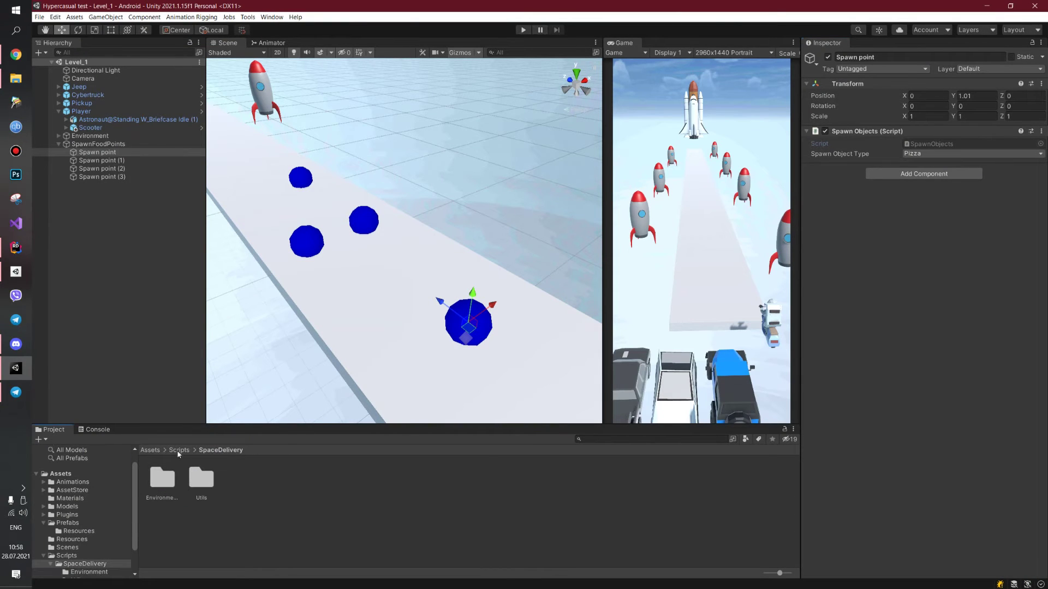
click(159, 450)
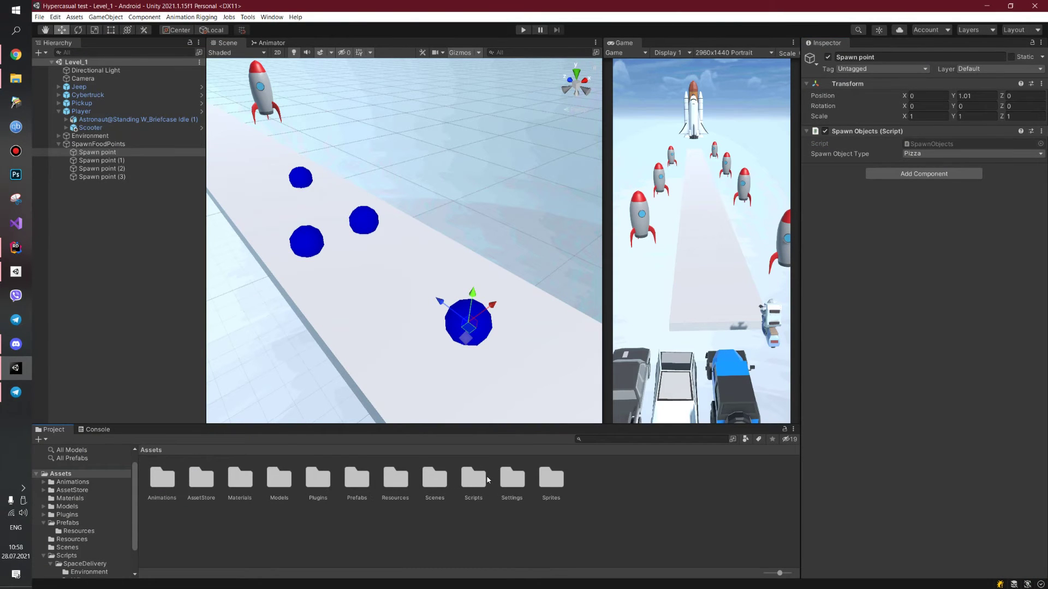
double_click(356, 478)
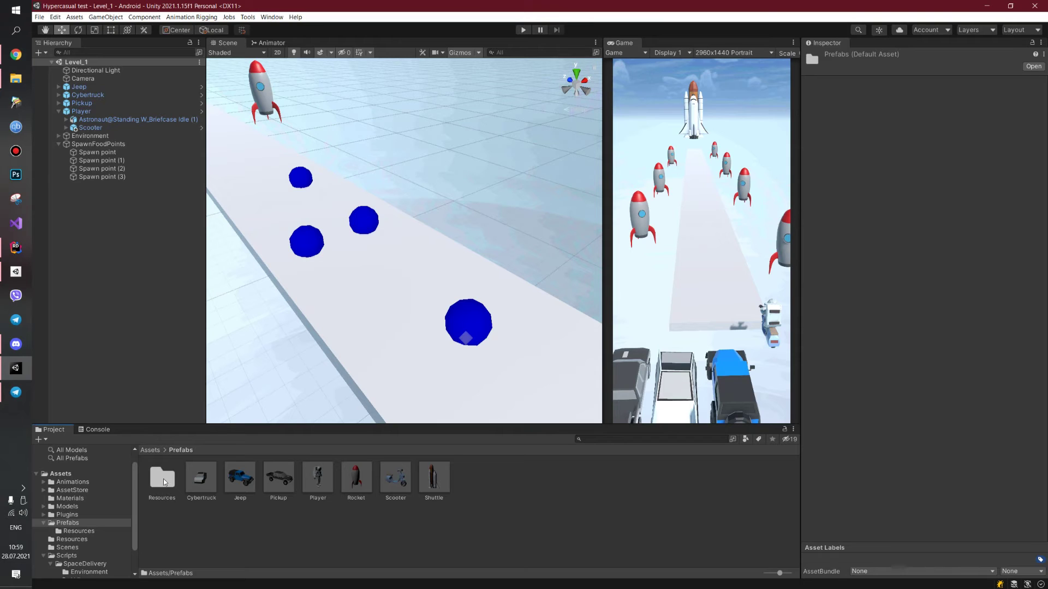
double_click(163, 478)
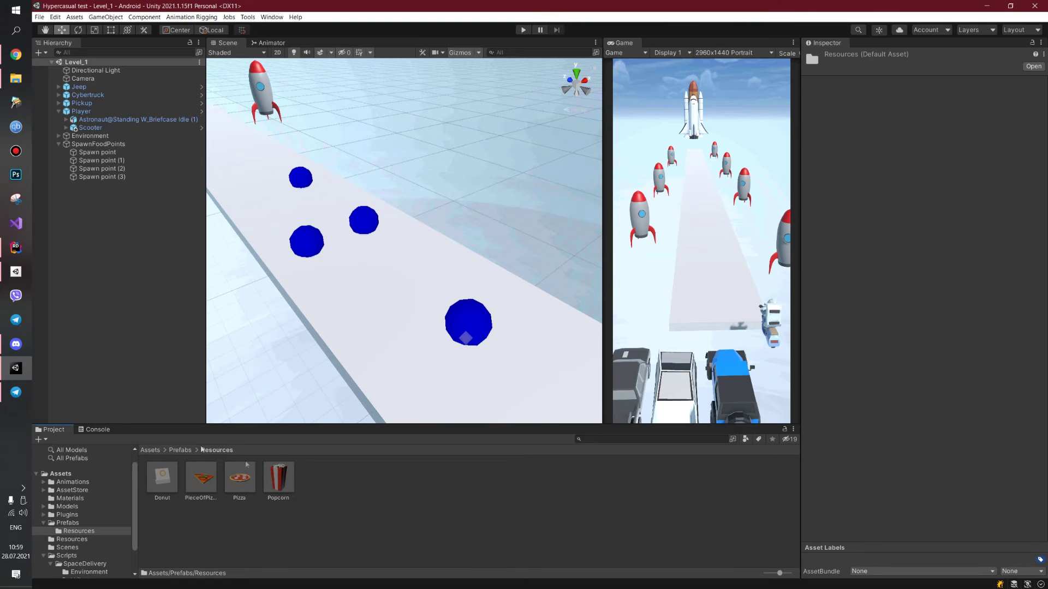
right_click(329, 487)
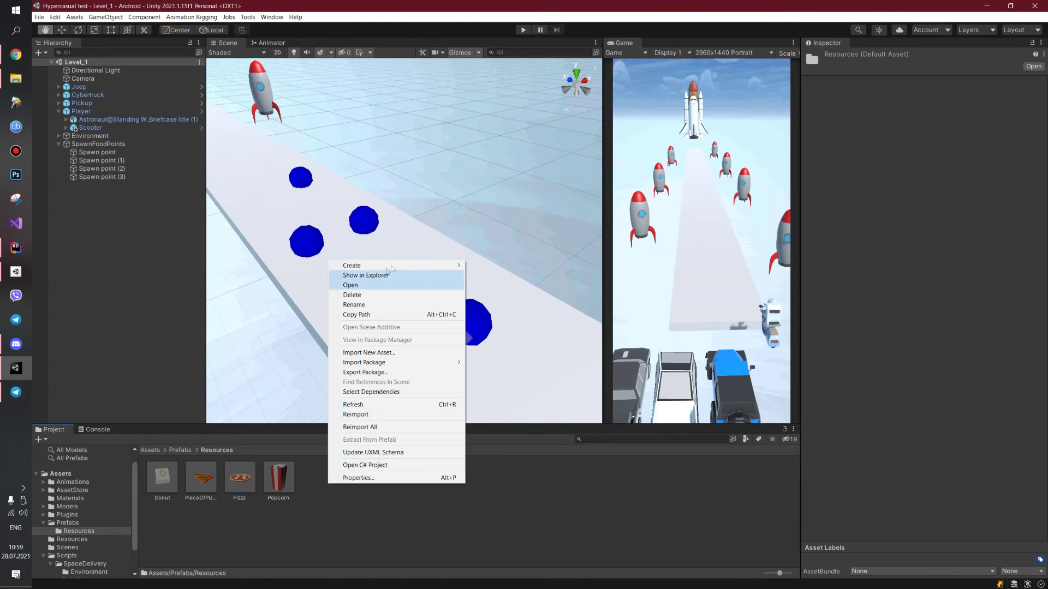
mouse_move(360, 265)
click(498, 161)
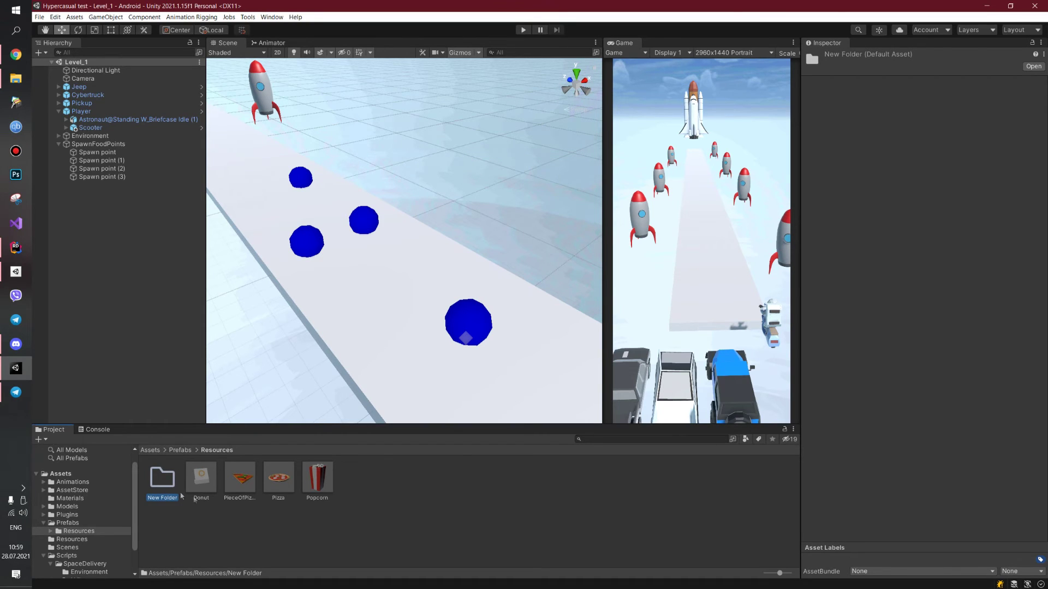
key(Delete)
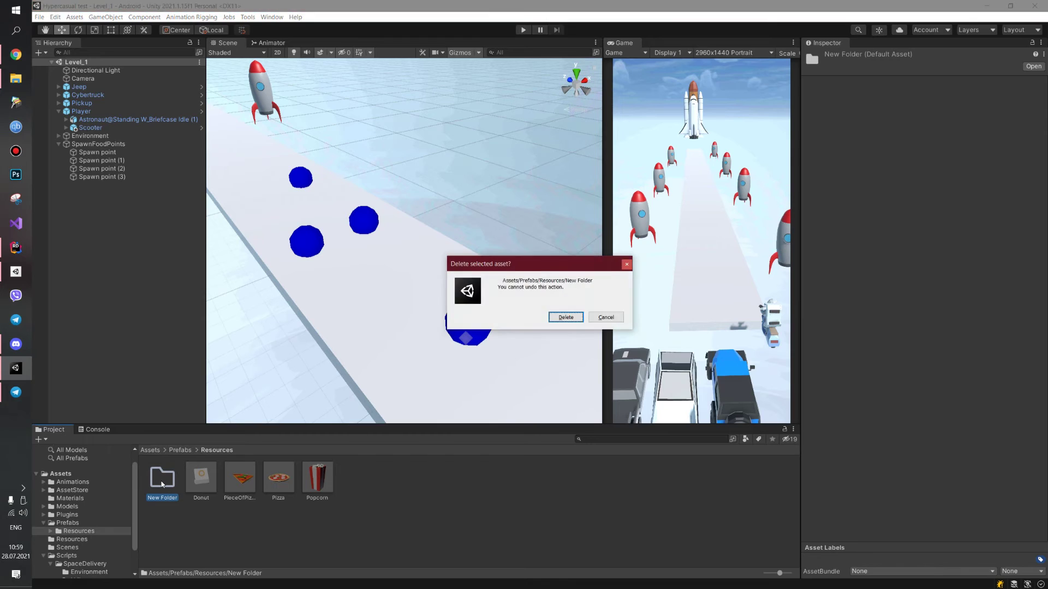
key(Return)
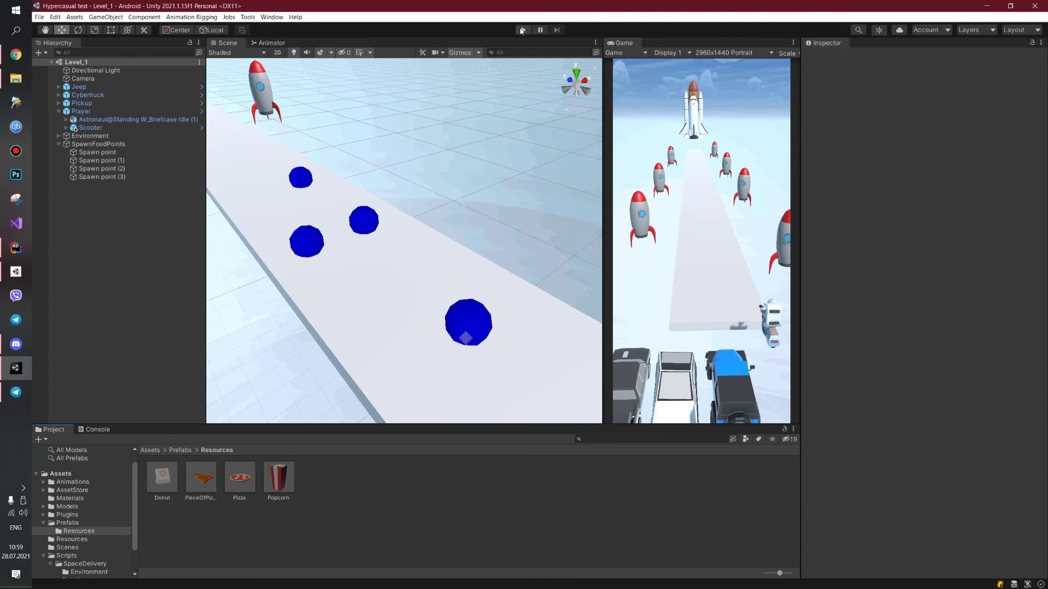
Play the level, view the spawned food, confirm Spawn point (2) spawns Popcorn, then stop playing.
key(ctrl+p)
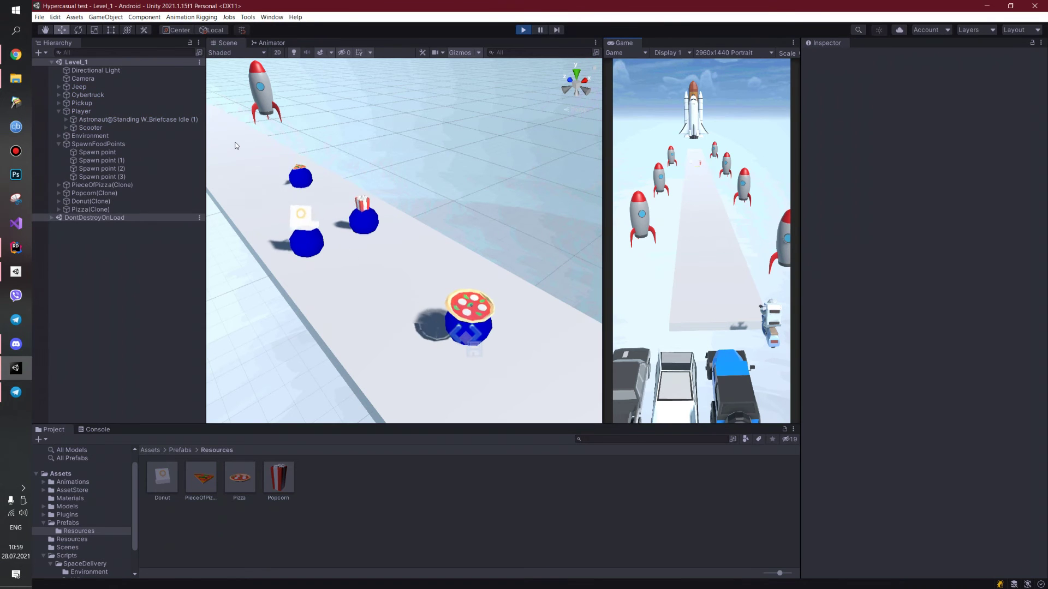
right_drag(236, 145, 400, 214)
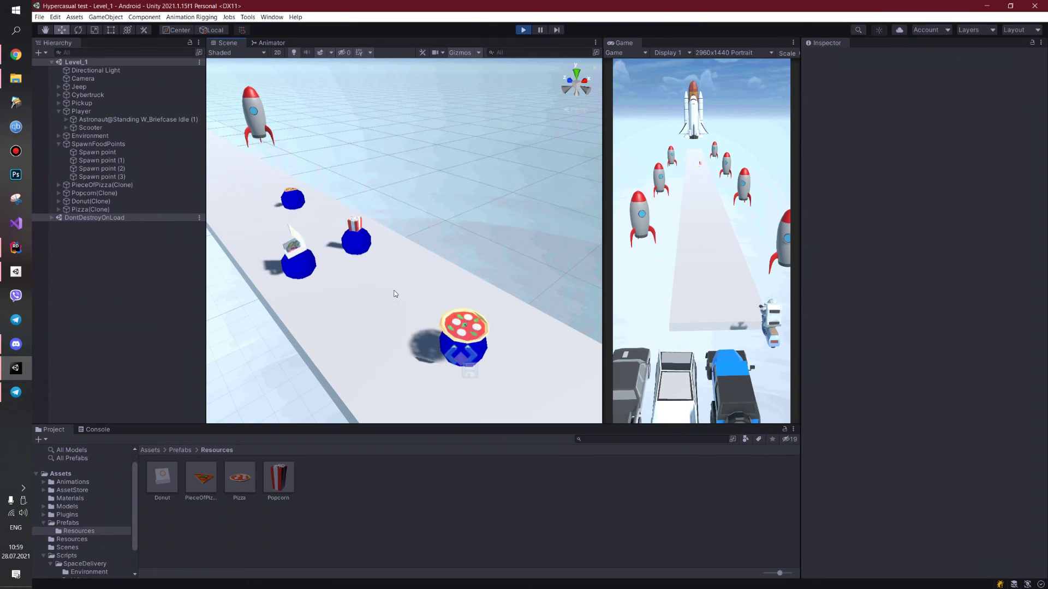
click(116, 172)
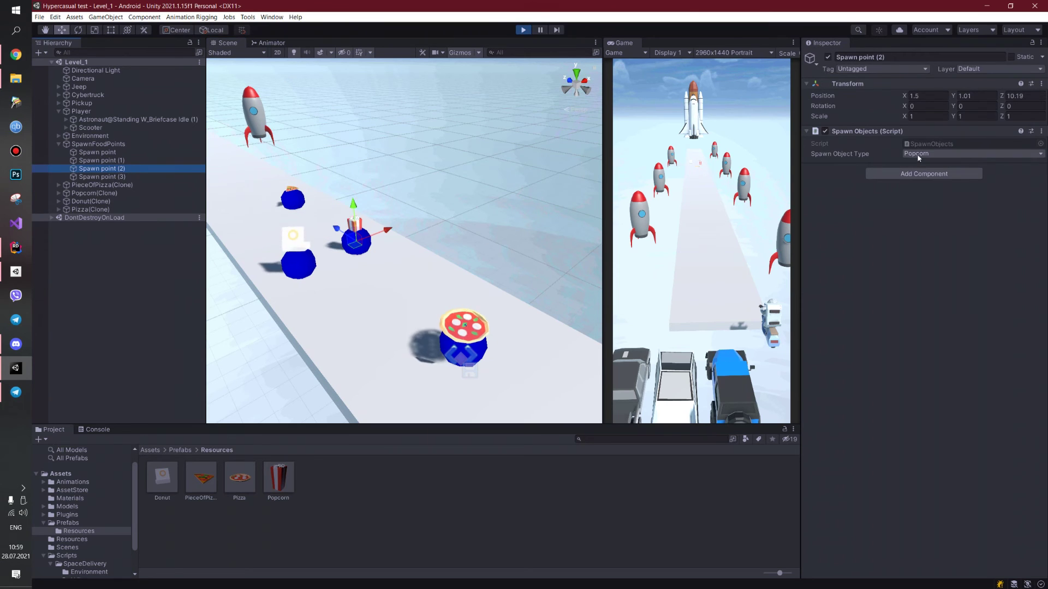
click(918, 156)
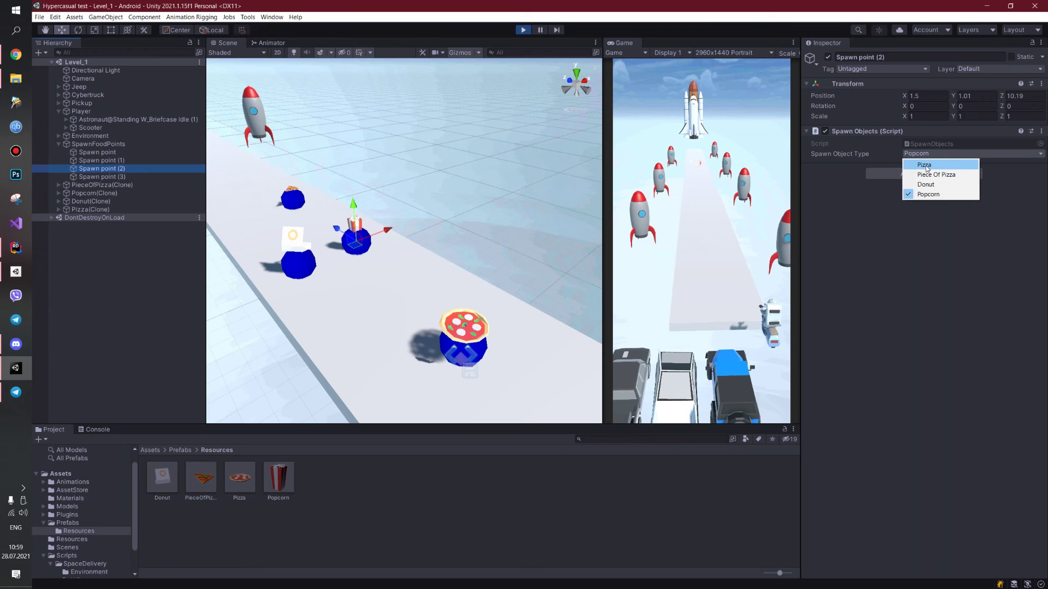
click(893, 267)
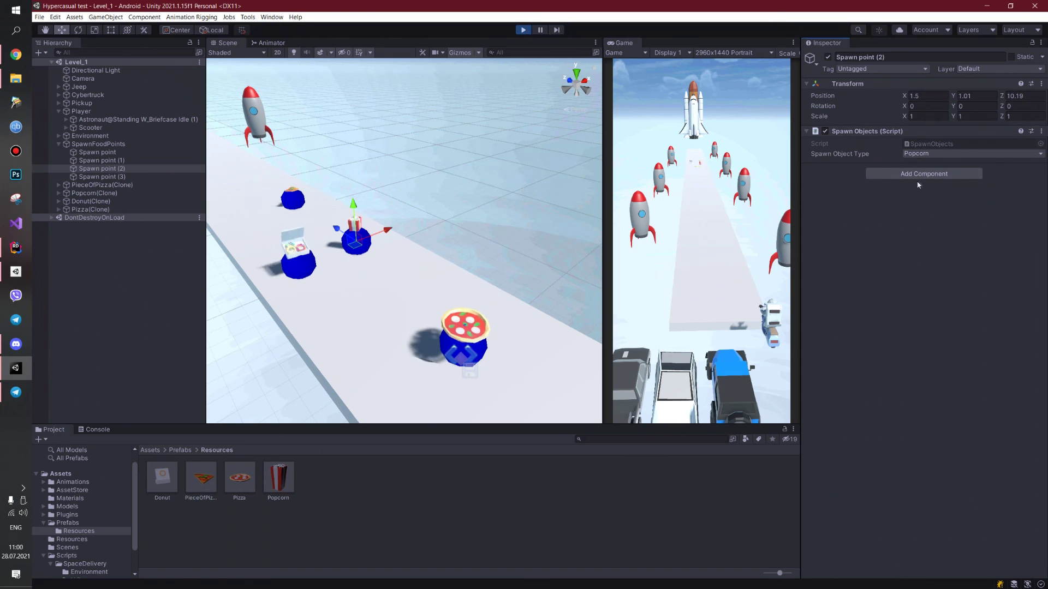
key(ctrl+p)
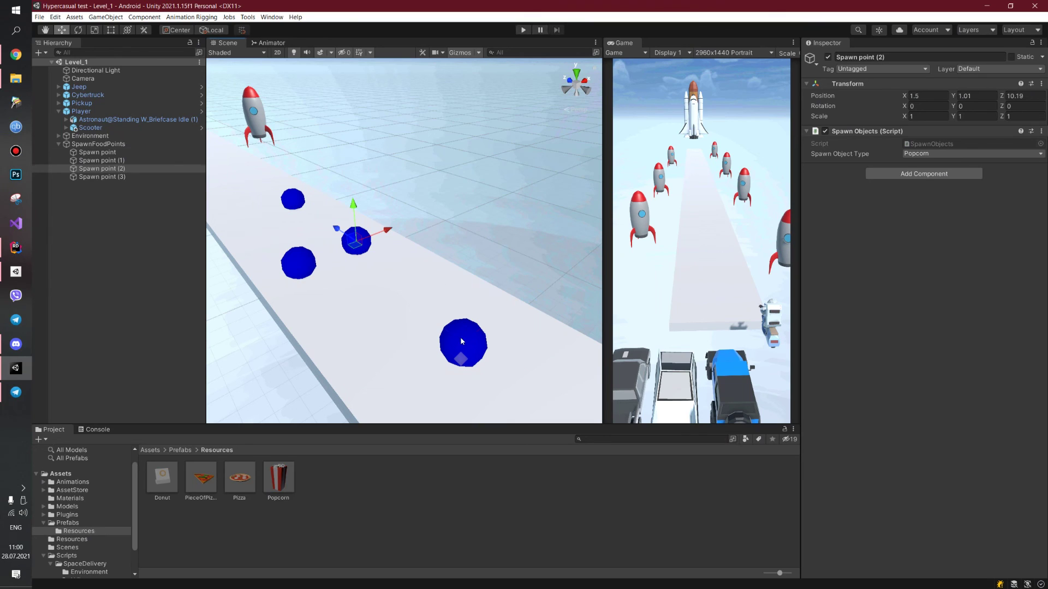
Select the nearest blue sphere, Spawn point, to show its Pizza setting in the Inspector.
click(473, 351)
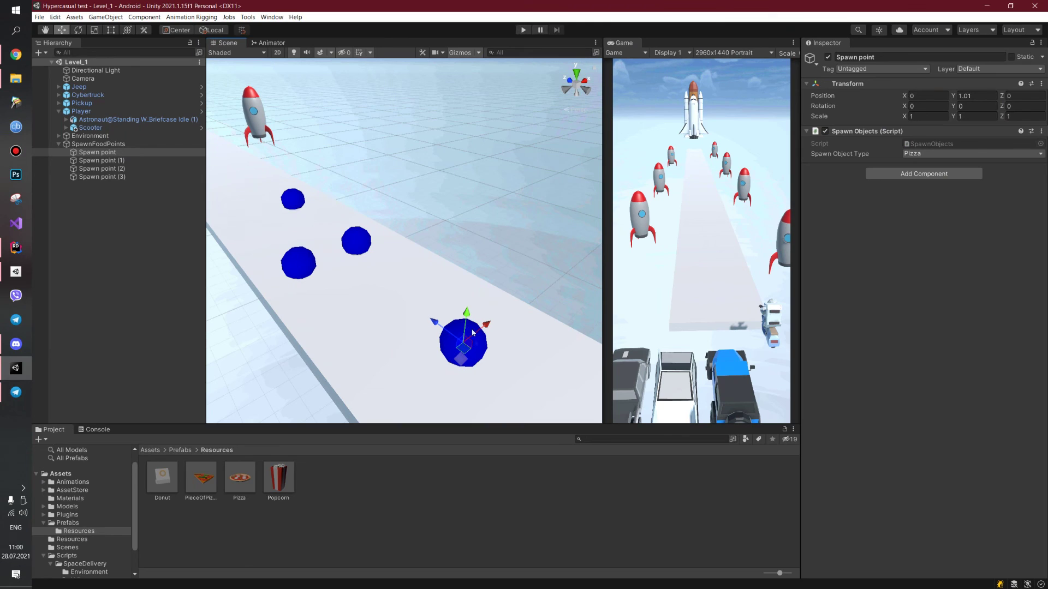